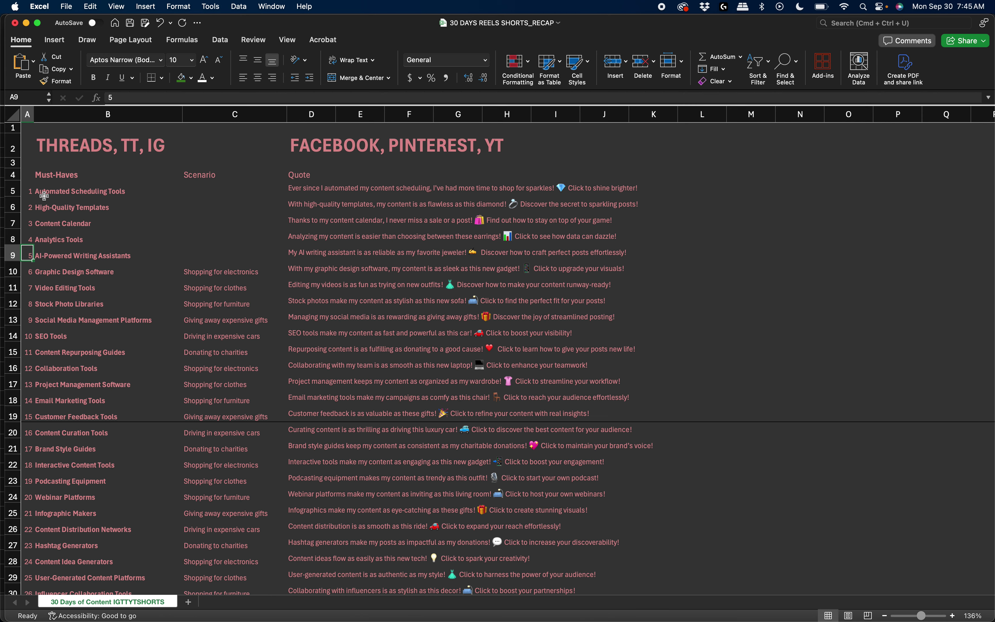
# Browse the first day entries and day numbers of the original calendar table
pyautogui.click(45, 196)
pyautogui.press('Left')
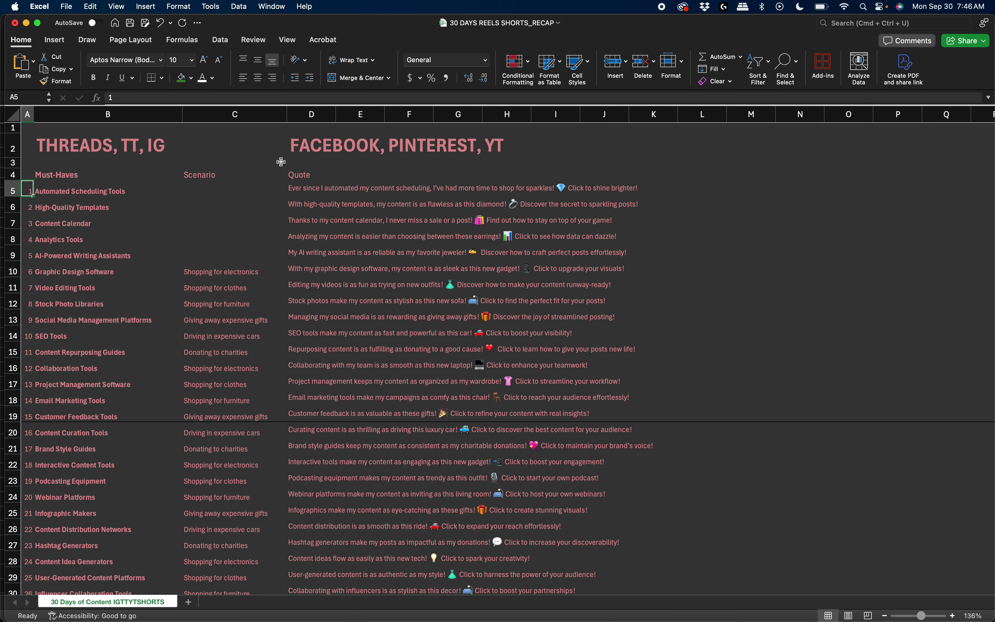
pyautogui.press('Down')
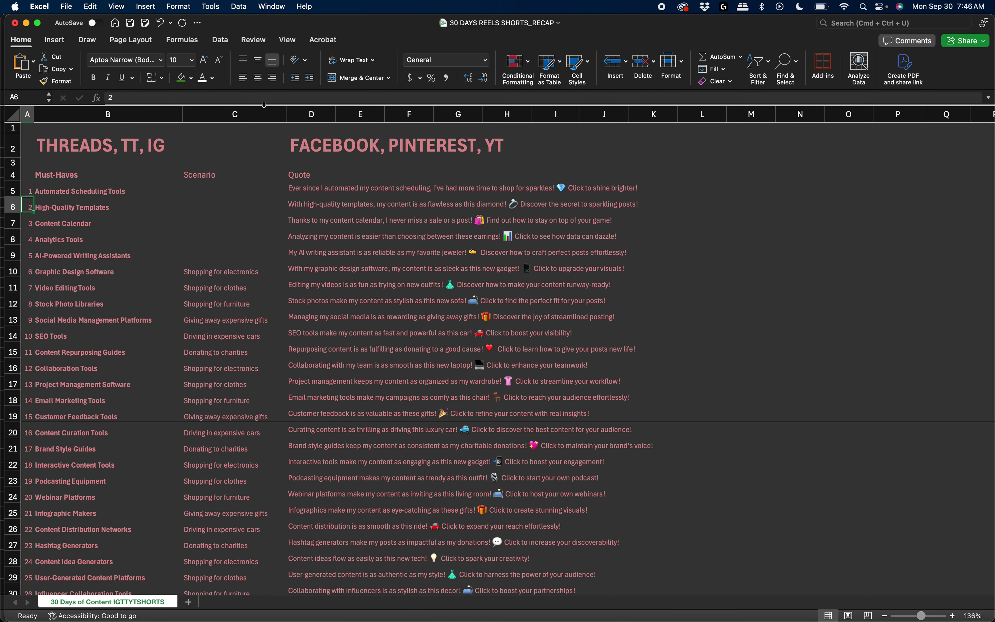
pyautogui.click(59, 201)
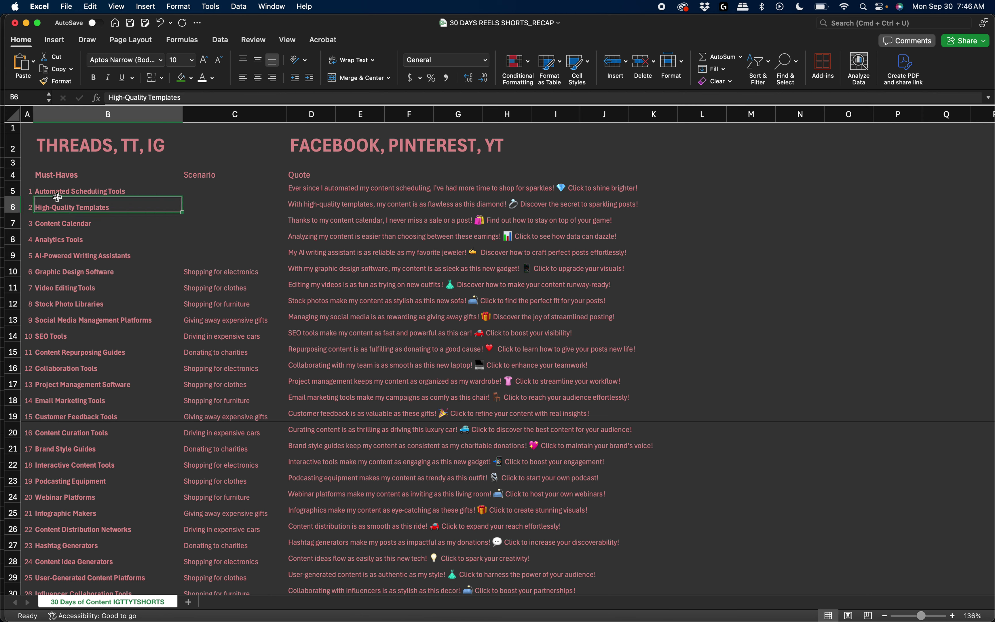
pyautogui.press('Up')
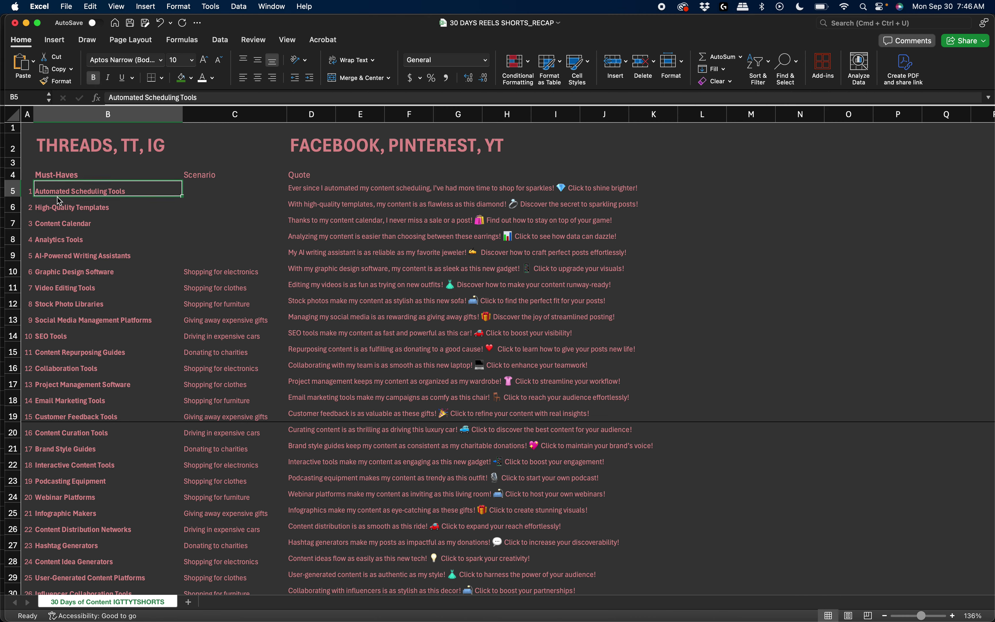
pyautogui.press('Left')
pyautogui.press('Down')
pyautogui.press('Down')
pyautogui.press('Down')
pyautogui.press('Down')
pyautogui.press('Down')
pyautogui.press('Down')
pyautogui.press('Down')
pyautogui.press('Down')
pyautogui.press('Down')
pyautogui.press('Down')
pyautogui.press('Down')
pyautogui.press('Down')
pyautogui.press('Down')
pyautogui.press('Down')
pyautogui.press('Down')
pyautogui.press('Down')
pyautogui.press('Down')
pyautogui.press('Down')
pyautogui.press('Down')
pyautogui.press('Down')
pyautogui.press('Down')
pyautogui.press('Down')
pyautogui.press('Down')
pyautogui.press('Down')
pyautogui.press('Down')
pyautogui.press('Down')
pyautogui.press('Down')
pyautogui.press('Down')
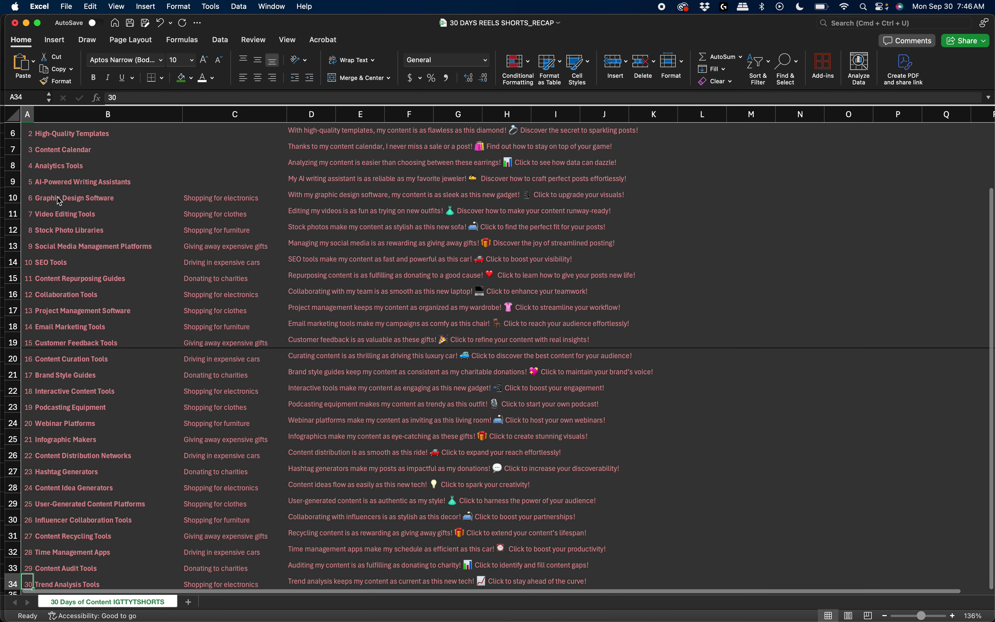
pyautogui.press('Up')
pyautogui.press('Up')
pyautogui.press('Up')
pyautogui.press('Up')
pyautogui.press('Up')
pyautogui.press('Up')
pyautogui.press('Up')
pyautogui.press('Up')
pyautogui.press('Up')
pyautogui.press('Up')
pyautogui.press('Up')
pyautogui.press('Up')
pyautogui.press('Up')
pyautogui.press('Up')
pyautogui.press('Up')
pyautogui.press('Up')
pyautogui.press('Up')
pyautogui.press('Up')
pyautogui.press('Up')
pyautogui.press('Up')
pyautogui.press('Up')
pyautogui.press('Up')
pyautogui.press('Up')
pyautogui.press('Up')
pyautogui.press('Up')
pyautogui.press('Up')
pyautogui.press('Up')
pyautogui.press('Up')
pyautogui.press('Up')
pyautogui.press('Up')
pyautogui.press('Up')
pyautogui.press('Up')
pyautogui.press('Up')
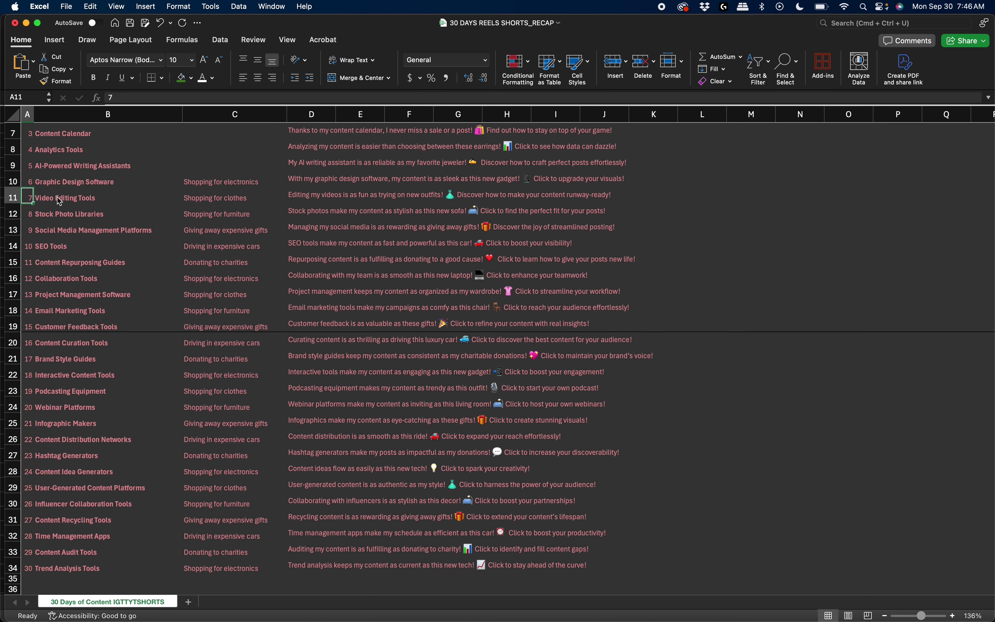
pyautogui.press('Down')
pyautogui.press('Down')
pyautogui.press('Down')
pyautogui.press('Down')
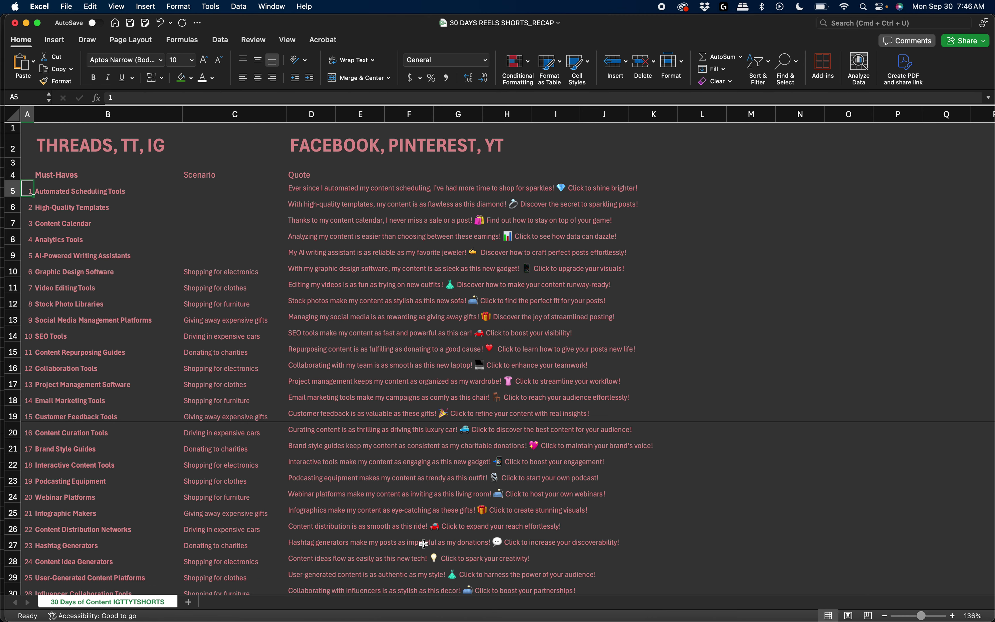
# Select and copy the calendar table from the Must-Haves header through day 30
pyautogui.keyDown('shift'); pyautogui.click(425, 545); pyautogui.keyUp('shift')
pyautogui.hotkey('shift', 'Down')
pyautogui.hotkey('shift', 'Down')
pyautogui.hotkey('shift', 'Down')
pyautogui.hotkey('shift', 'Down')
pyautogui.hotkey('shift', 'Down')
pyautogui.hotkey('shift', 'Down')
pyautogui.hotkey('shift', 'Down')
pyautogui.hotkey('shift', 'Down')
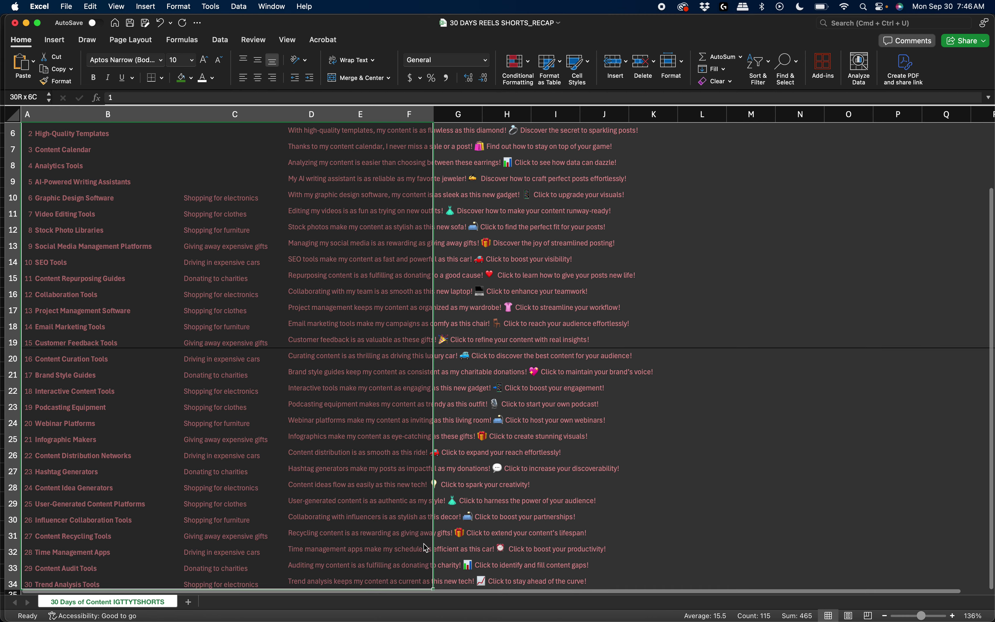
pyautogui.press('super+c')
pyautogui.scroll(5, 425, 546)
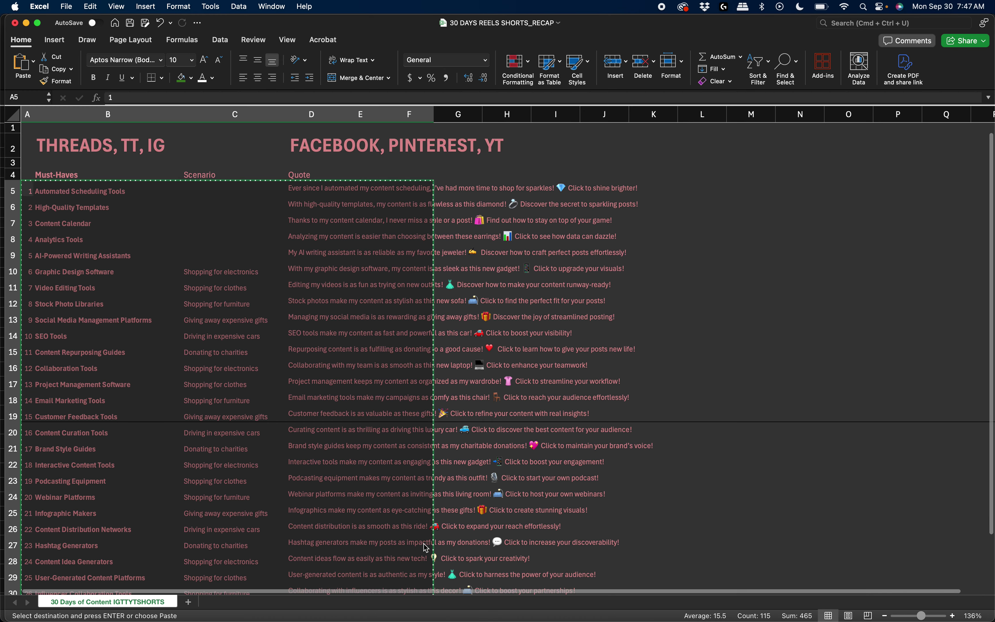
pyautogui.press('Up')
pyautogui.hotkey('shift', 'Right')
pyautogui.hotkey('shift', 'Right')
pyautogui.hotkey('shift', 'Right')
pyautogui.hotkey('shift', 'Right')
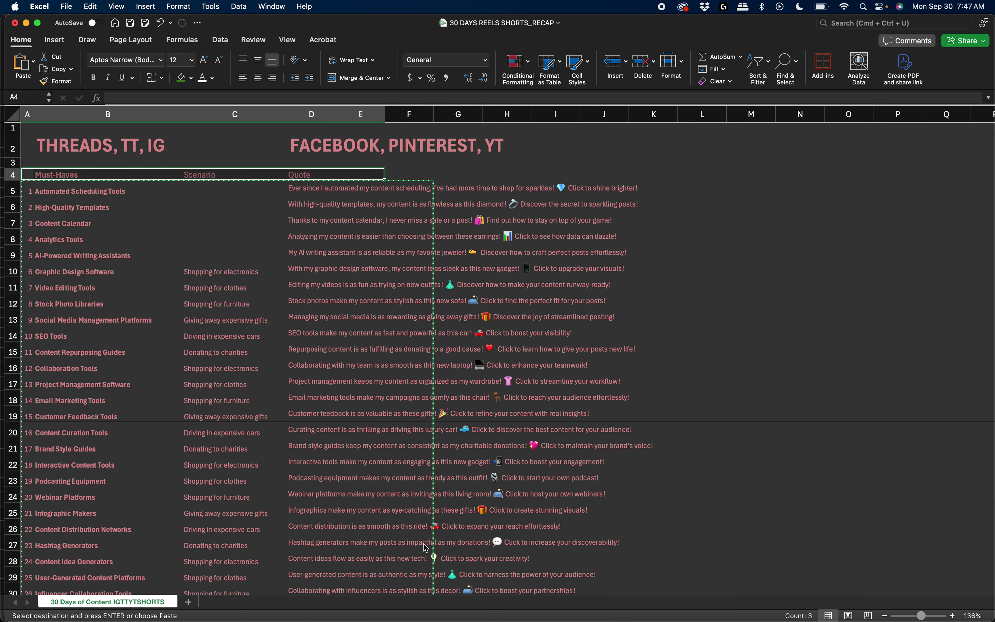
pyautogui.hotkey('shift', 'Down')
pyautogui.hotkey('shift', 'Down')
pyautogui.hotkey('shift', 'Down')
pyautogui.hotkey('shift', 'Down')
pyautogui.hotkey('shift', 'Down')
pyautogui.hotkey('shift', 'Down')
pyautogui.hotkey('shift', 'Down')
pyautogui.hotkey('shift', 'Down')
pyautogui.hotkey('shift', 'Down')
pyautogui.hotkey('shift', 'Down')
pyautogui.hotkey('shift', 'Down')
pyautogui.hotkey('shift', 'Down')
pyautogui.hotkey('shift', 'Down')
pyautogui.hotkey('shift', 'Down')
pyautogui.hotkey('shift', 'Down')
pyautogui.hotkey('shift', 'Down')
pyautogui.hotkey('shift', 'Down')
pyautogui.hotkey('shift', 'Down')
pyautogui.hotkey('shift', 'Down')
pyautogui.hotkey('shift', 'Down')
pyautogui.hotkey('shift', 'Down')
pyautogui.hotkey('shift', 'Down')
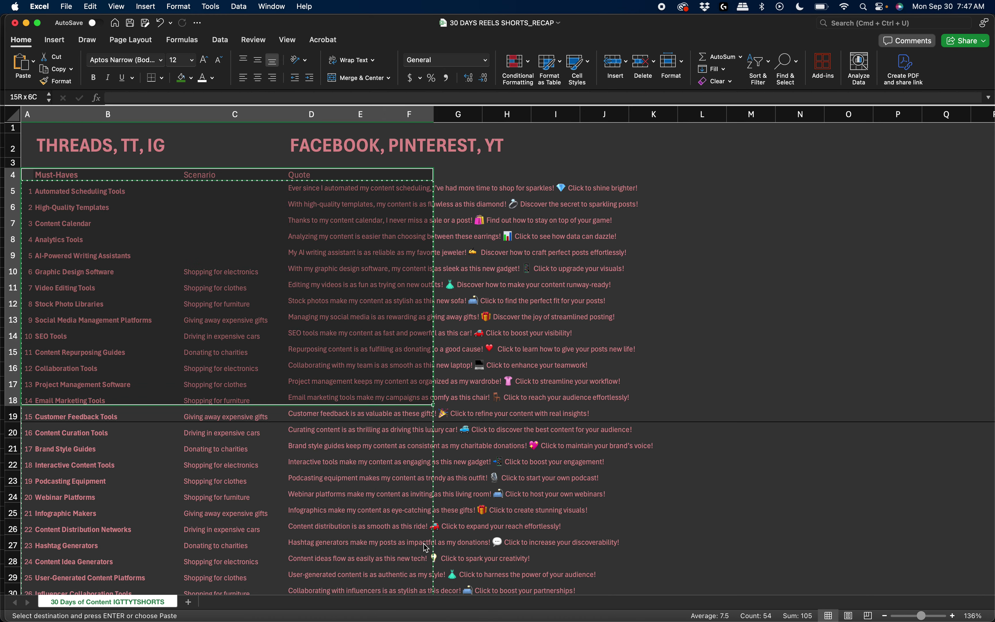
pyautogui.hotkey('shift', 'Down')
pyautogui.hotkey('shift', 'Down')
pyautogui.hotkey('shift', 'Down')
pyautogui.hotkey('shift', 'Down')
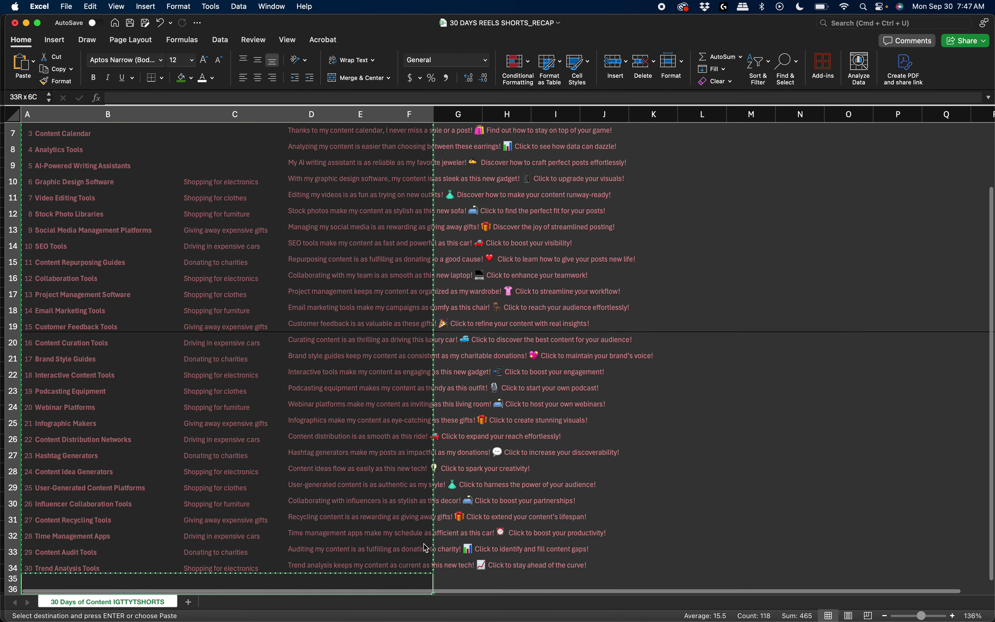
# Paste the copied table at H4 and select the copy's day numbers
pyautogui.press('Right')
pyautogui.press('Right')
pyautogui.press('Right')
pyautogui.press('Right')
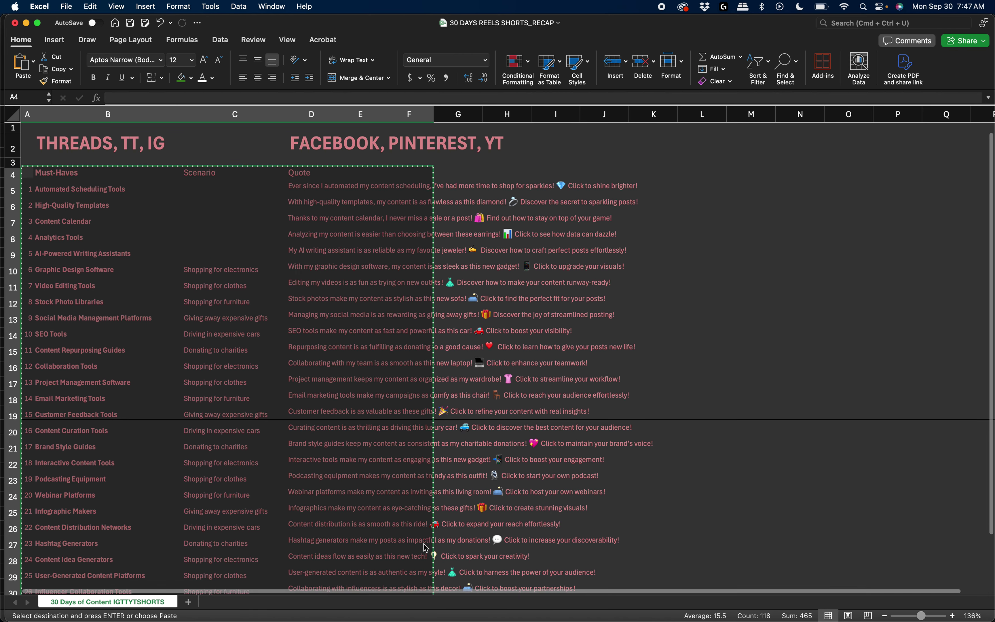
pyautogui.press('Right')
pyautogui.press('Right')
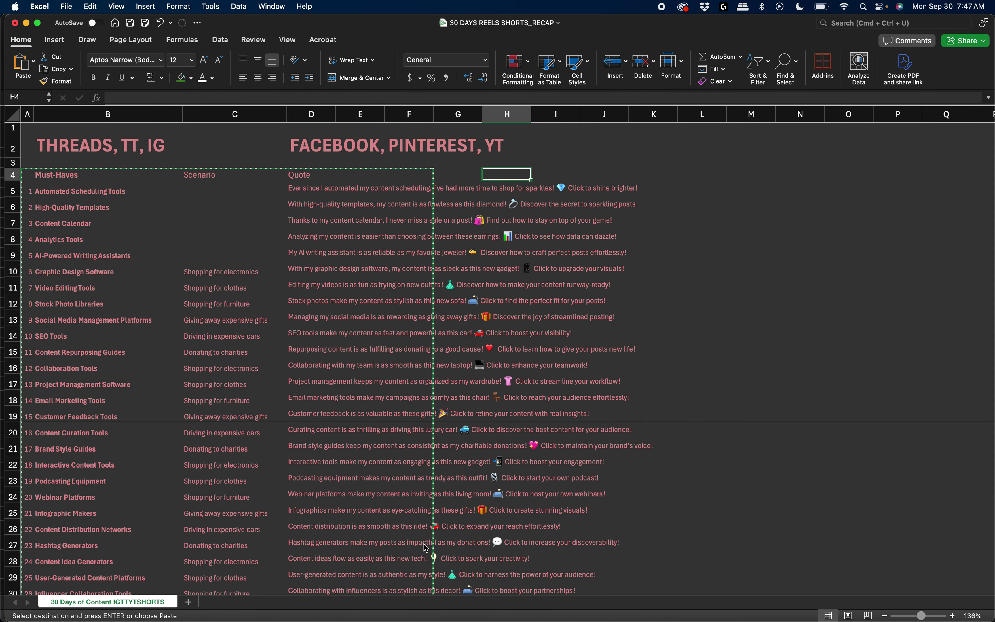
pyautogui.press('Return')
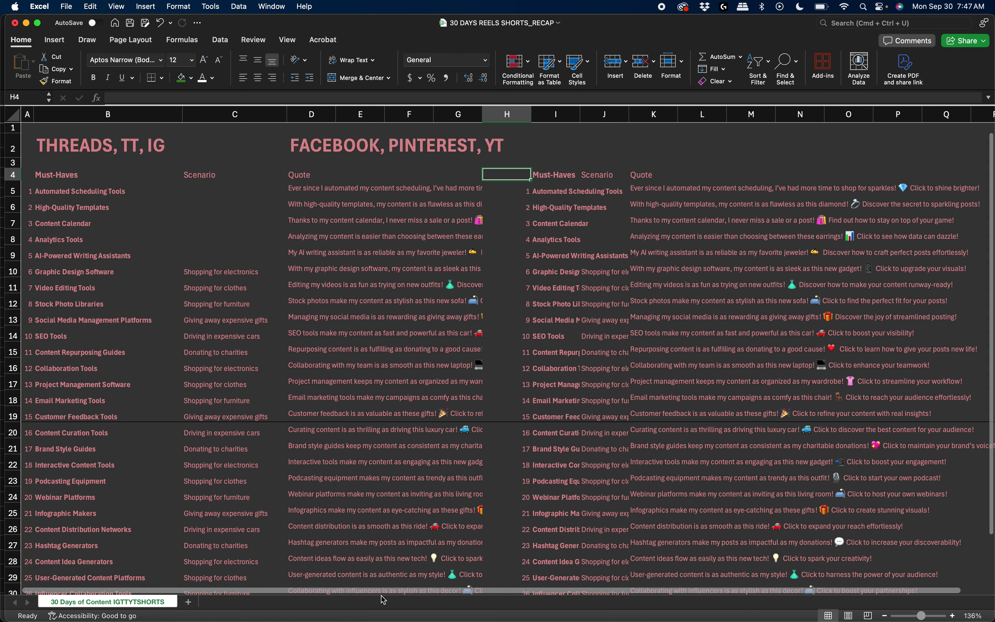
pyautogui.press('Down')
pyautogui.hotkey('shift', 'Down')
pyautogui.hotkey('shift', 'Down')
pyautogui.hotkey('shift', 'Down')
pyautogui.hotkey('shift', 'Down')
pyautogui.hotkey('shift', 'Down')
pyautogui.hotkey('shift', 'Down')
pyautogui.hotkey('shift', 'Down')
pyautogui.hotkey('shift', 'Down')
pyautogui.hotkey('shift', 'Down')
pyautogui.hotkey('shift', 'Down')
pyautogui.hotkey('shift', 'Down')
pyautogui.hotkey('shift', 'Down')
pyautogui.hotkey('shift', 'Down')
pyautogui.hotkey('shift', 'Down')
pyautogui.hotkey('shift', 'Down')
pyautogui.hotkey('shift', 'Down')
pyautogui.hotkey('shift', 'Down')
pyautogui.hotkey('shift', 'Down')
pyautogui.hotkey('shift', 'Down')
pyautogui.hotkey('shift', 'Down')
pyautogui.hotkey('shift', 'Down')
pyautogui.hotkey('shift', 'Down')
pyautogui.hotkey('shift', 'Down')
pyautogui.hotkey('shift', 'Down')
pyautogui.hotkey('shift', 'Down')
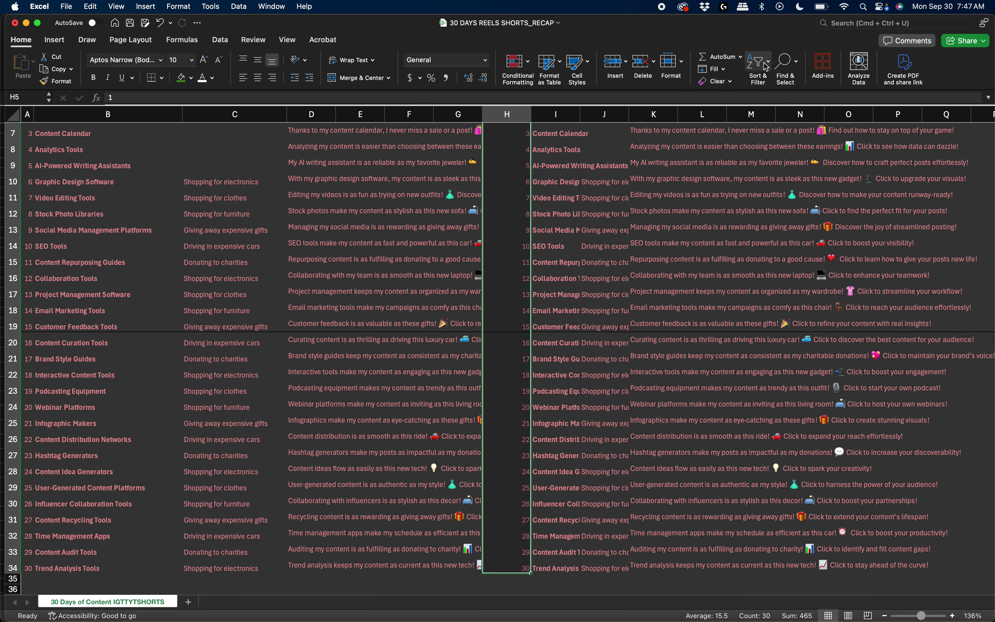
# Sort only the copied table largest to smallest by day, putting 30 Trend Analysis Tools first
pyautogui.click(770, 64)
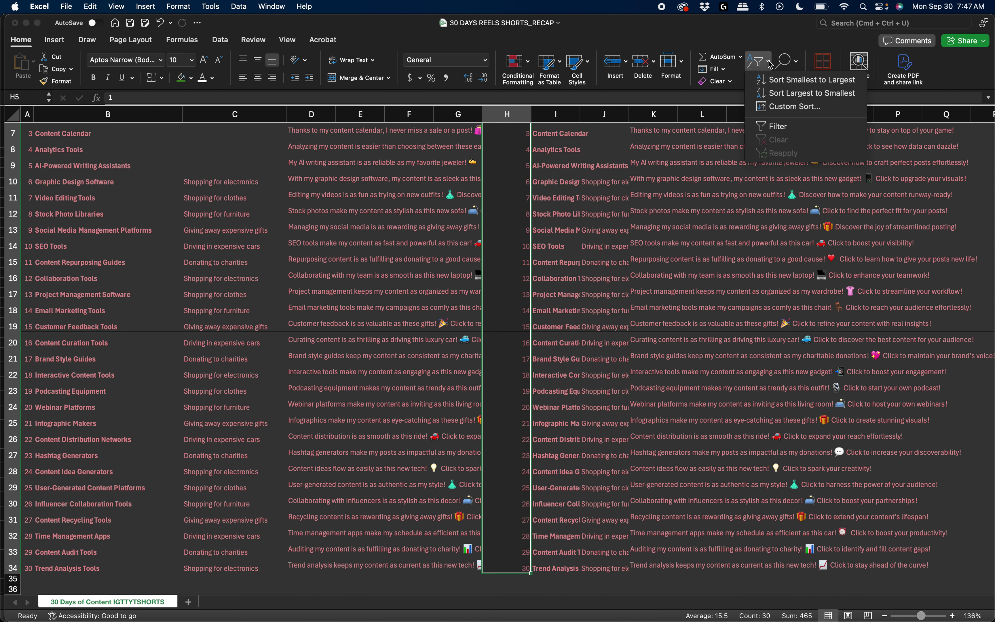
pyautogui.click(788, 94)
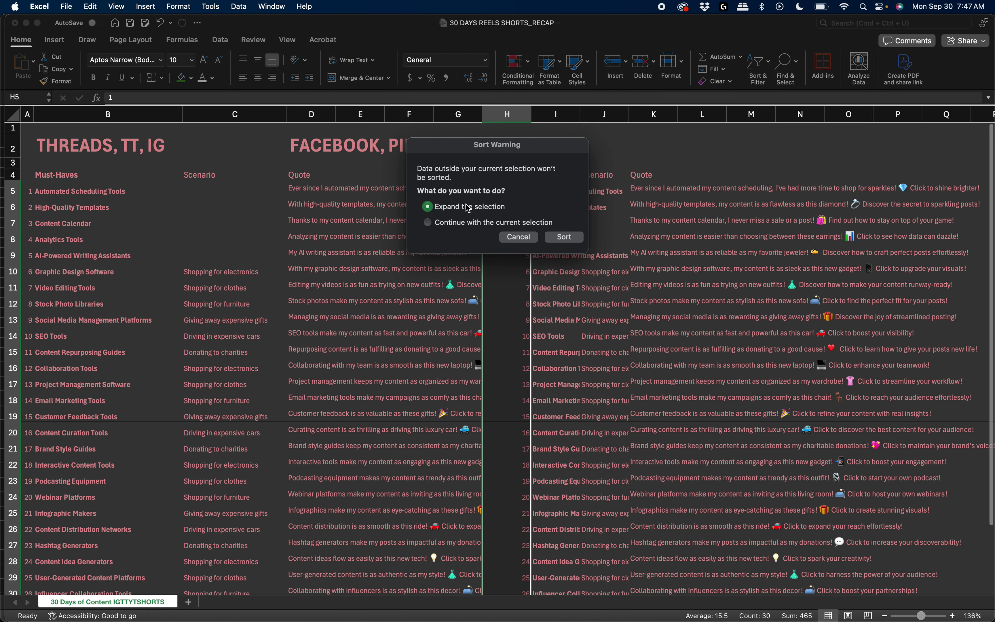
pyautogui.click(562, 238)
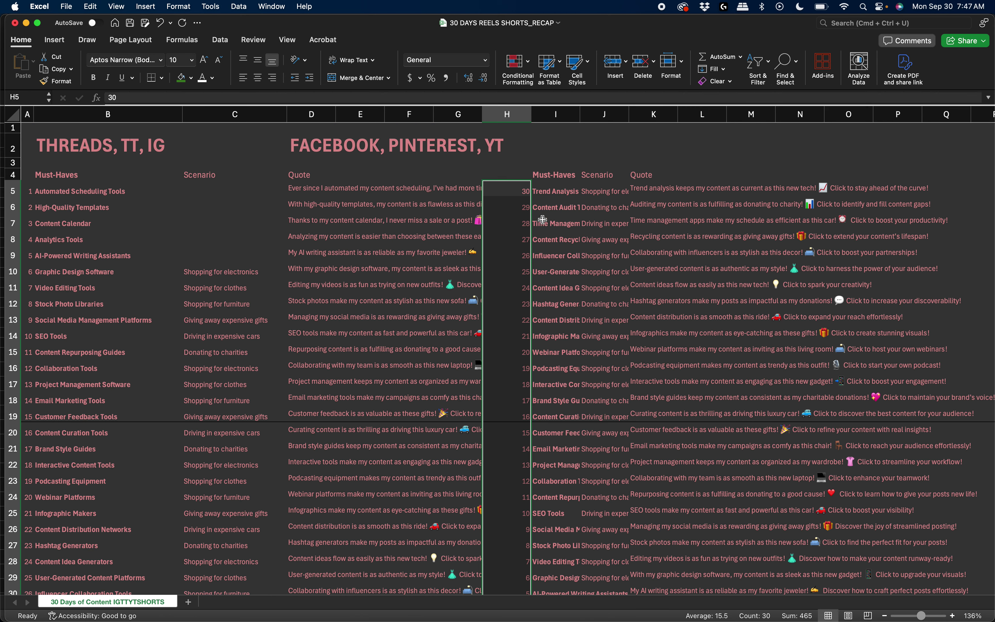
# Check the sorted copy's top entry and the original table's first row
pyautogui.click(574, 188)
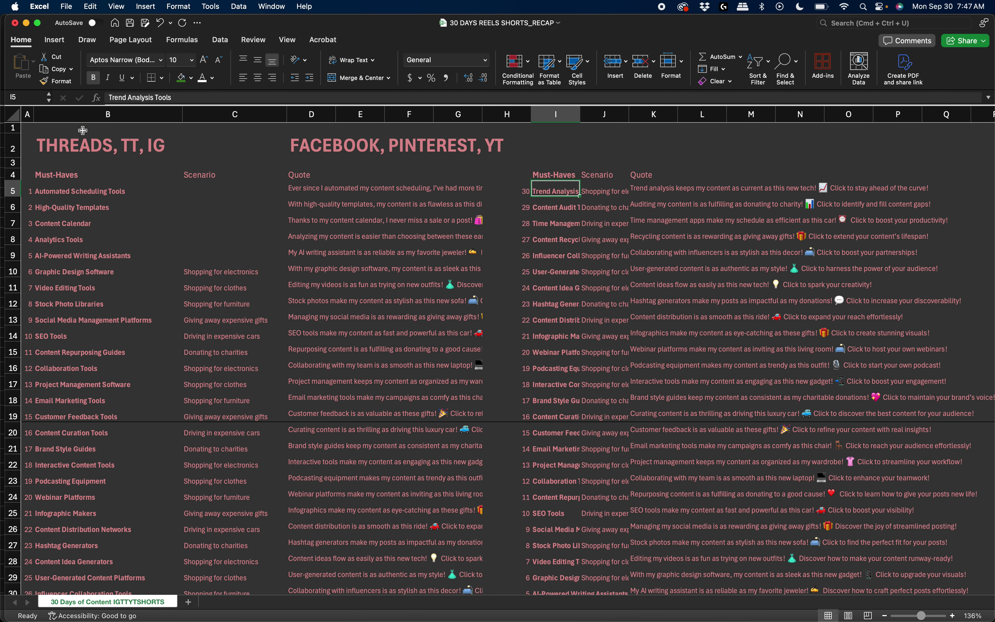
pyautogui.click(41, 194)
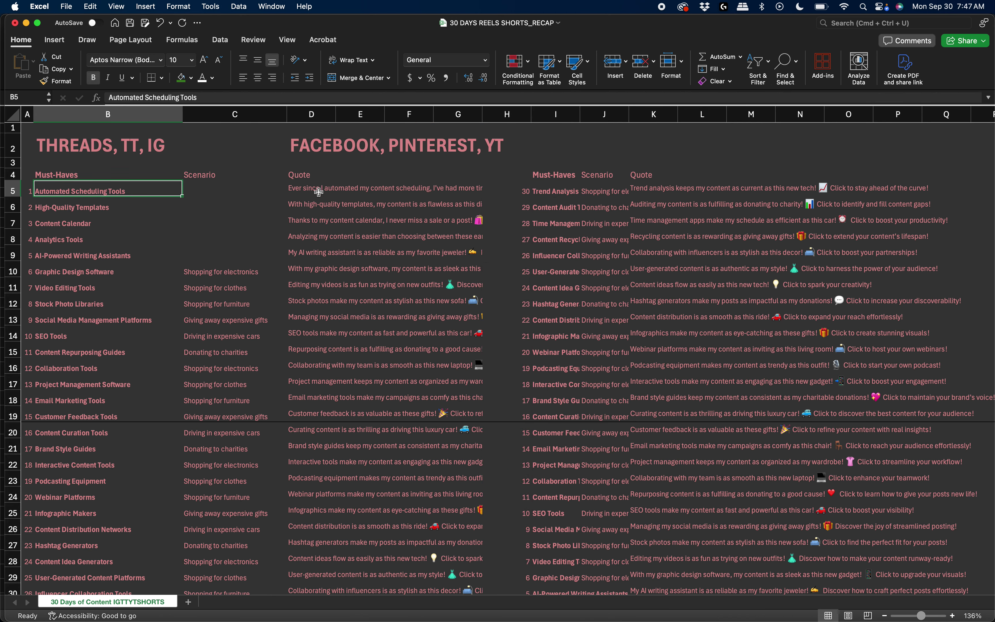
pyautogui.keyDown('shift'); pyautogui.click(319, 190); pyautogui.keyUp('shift')
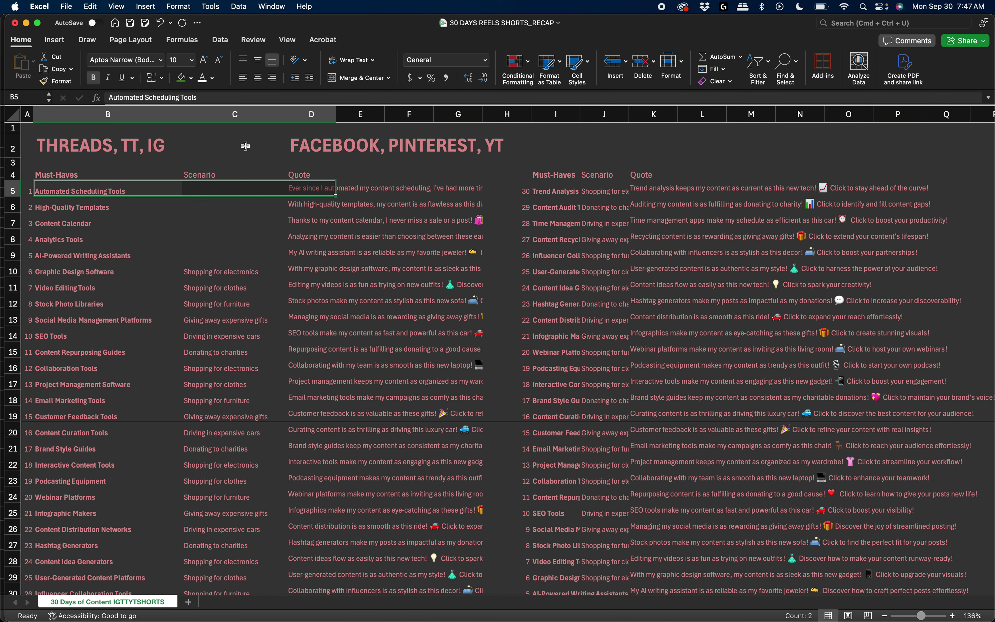
# Copy the FACEBOOK, PINTEREST, YT heading from D2 into I2 above the copy
pyautogui.click(305, 146)
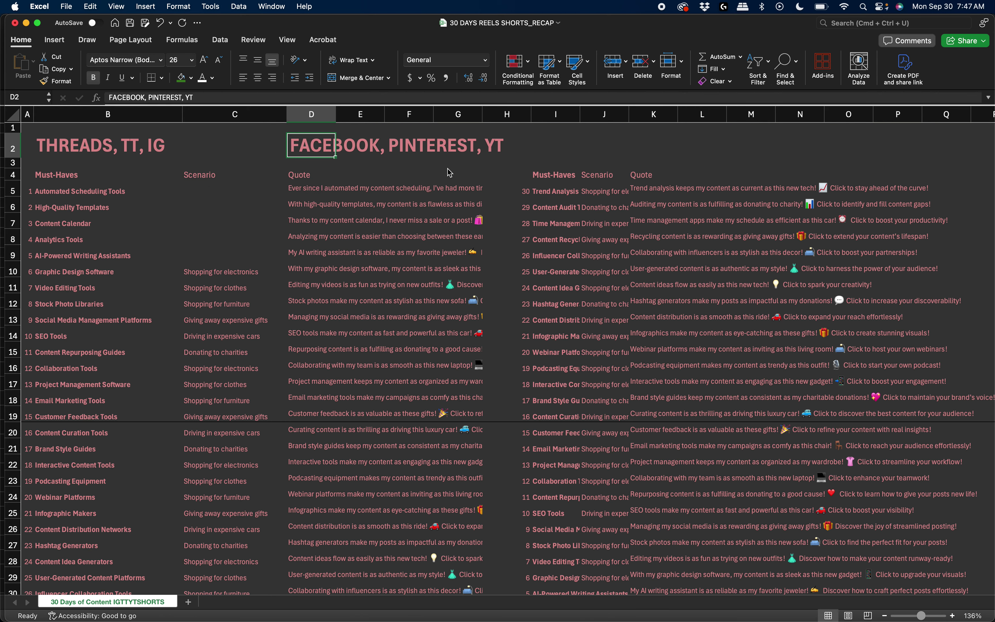
pyautogui.press('super+c')
pyautogui.press('Right')
pyautogui.press('Right')
pyautogui.press('Right')
pyautogui.press('Right')
pyautogui.press('Right')
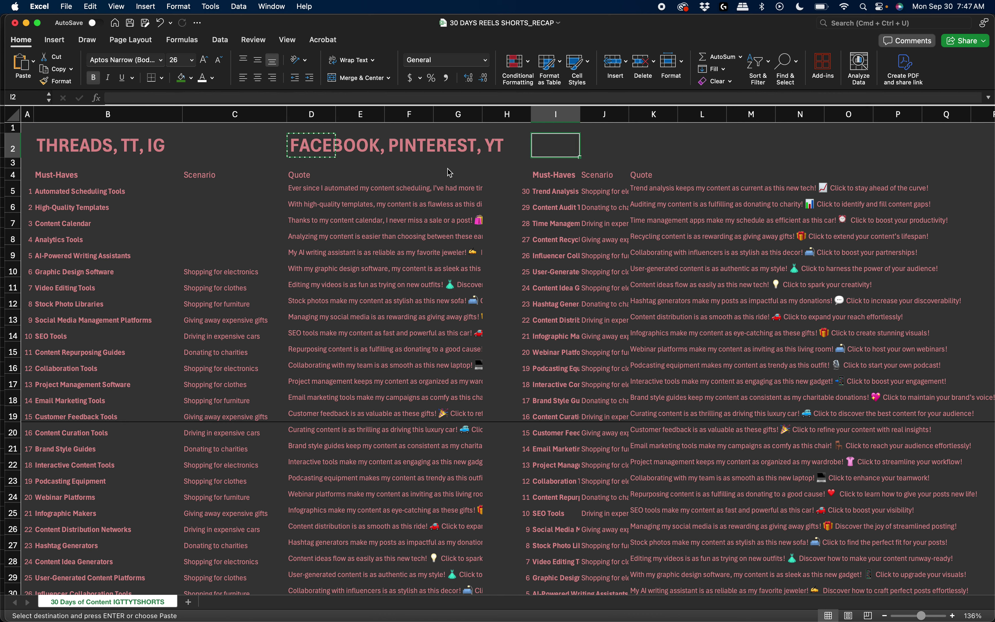
pyautogui.press('Return')
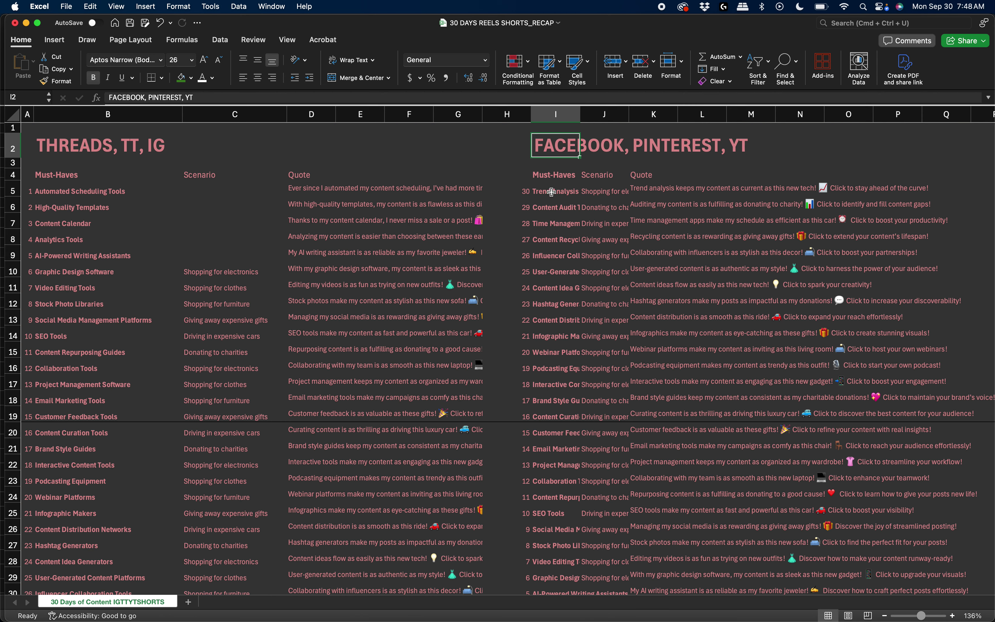
pyautogui.click(551, 192)
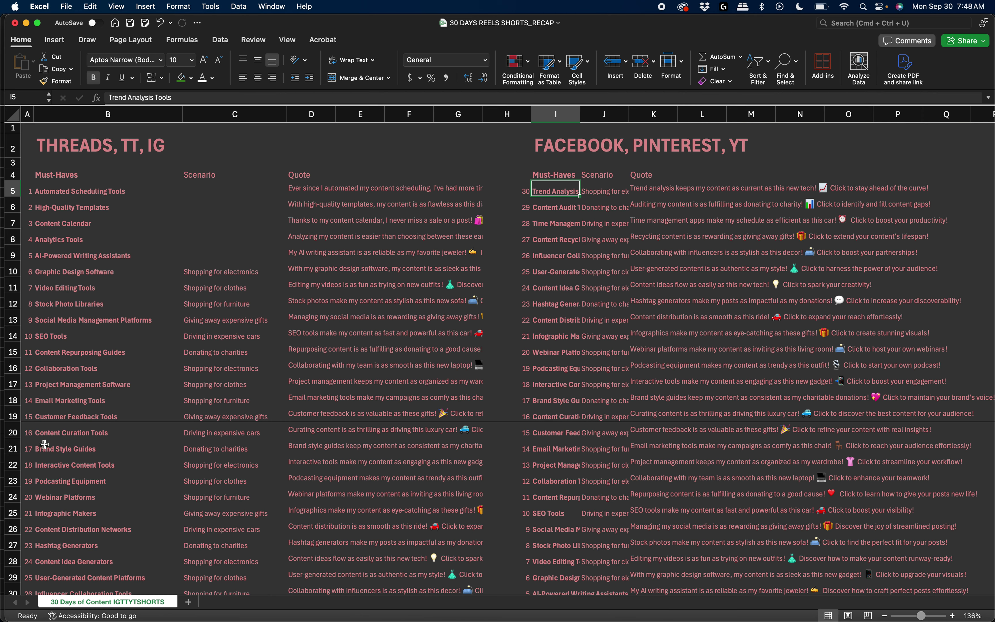
pyautogui.click(37, 434)
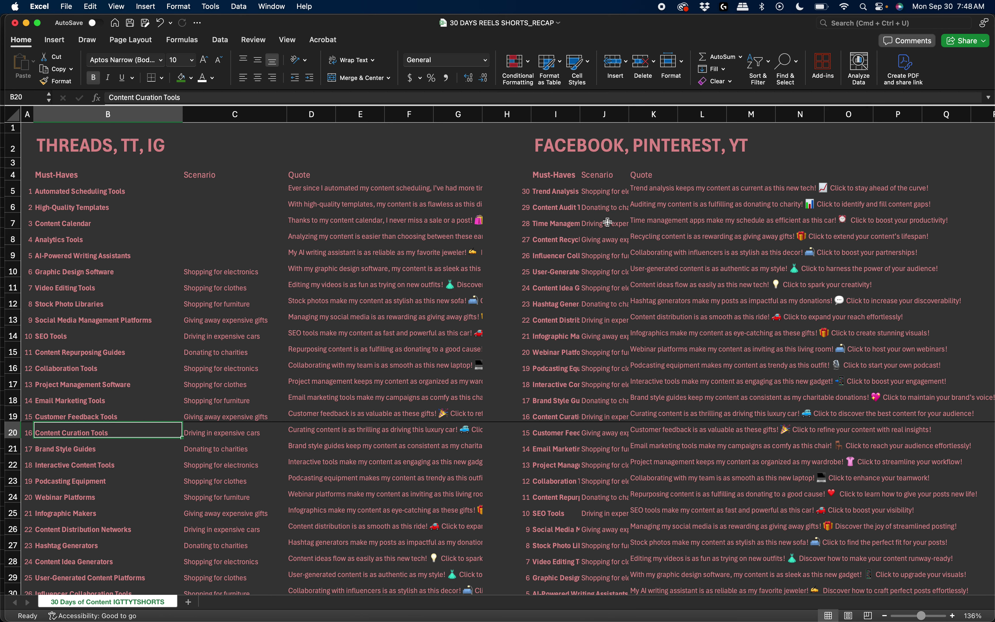
# Switch to Chrome and bring forward the Big Book of Brand Design presentation window
pyautogui.press('super+Tab')
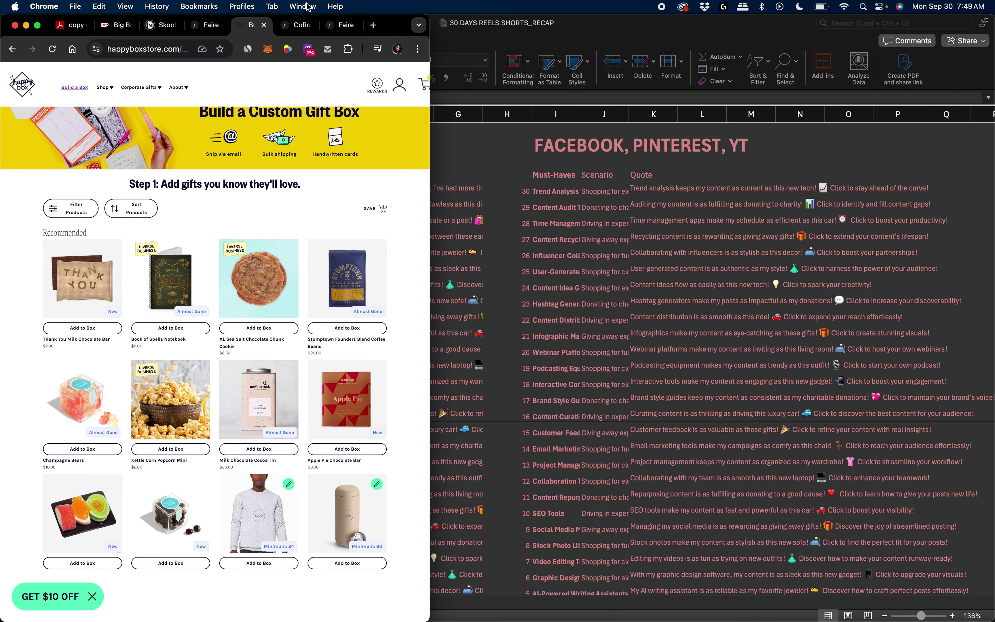
pyautogui.click(305, 6)
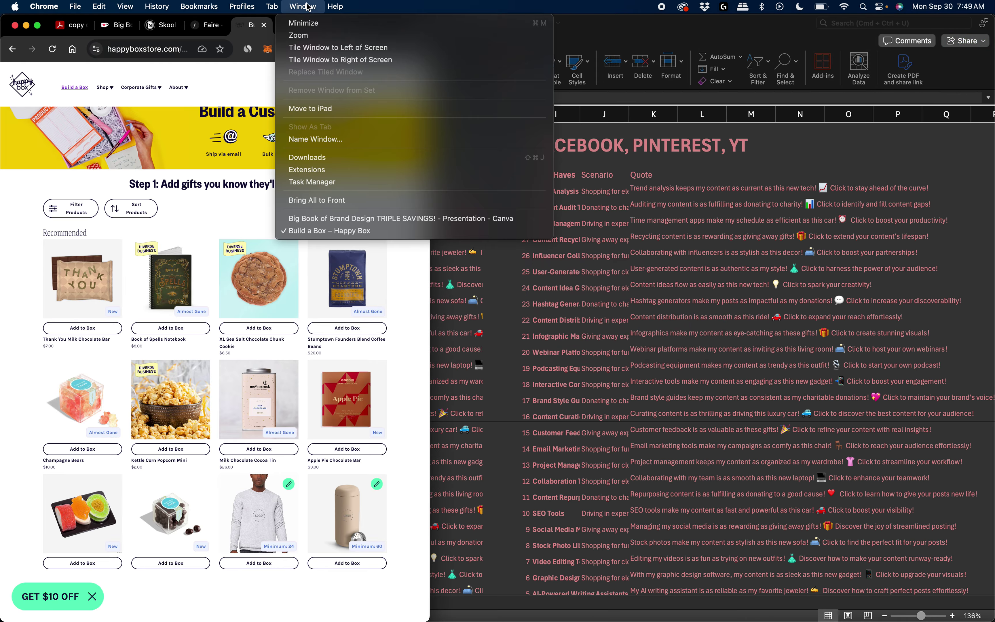
pyautogui.click(362, 220)
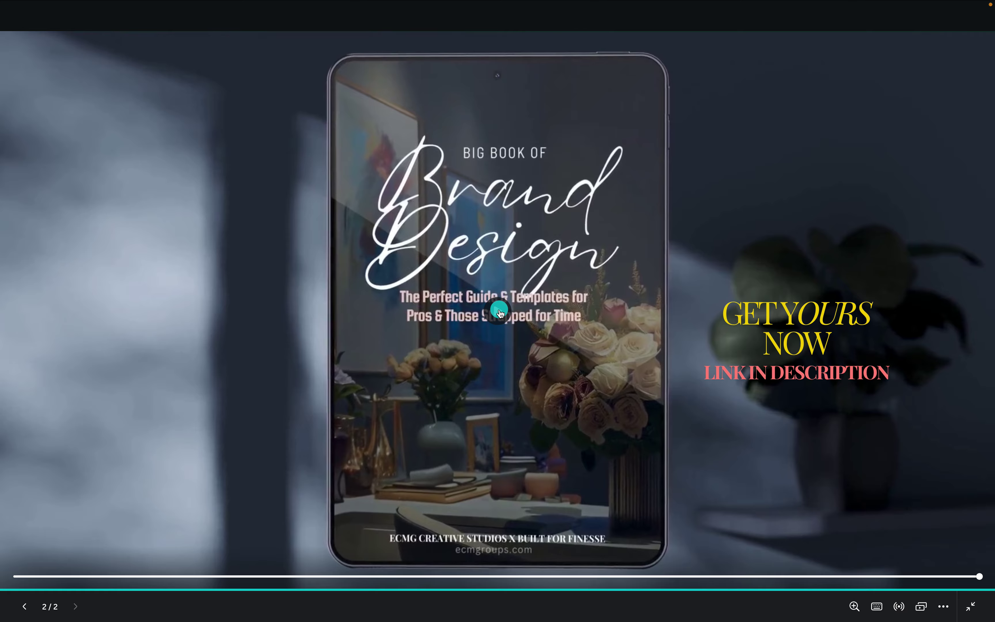
# Play the slide video, go back to page 1 of 2, and raise the volume
pyautogui.click(499, 311)
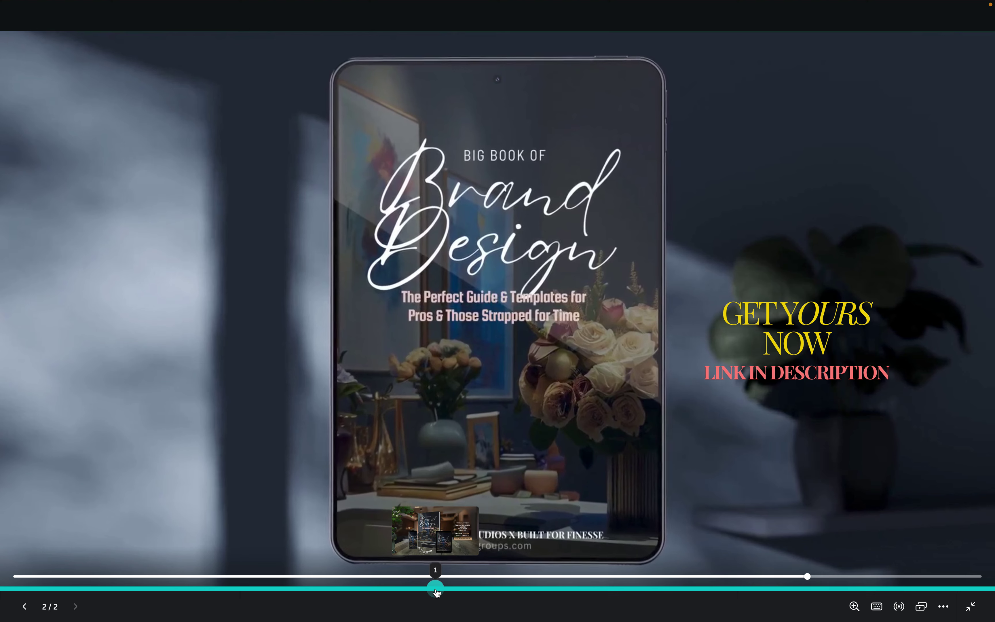
pyautogui.click(21, 608)
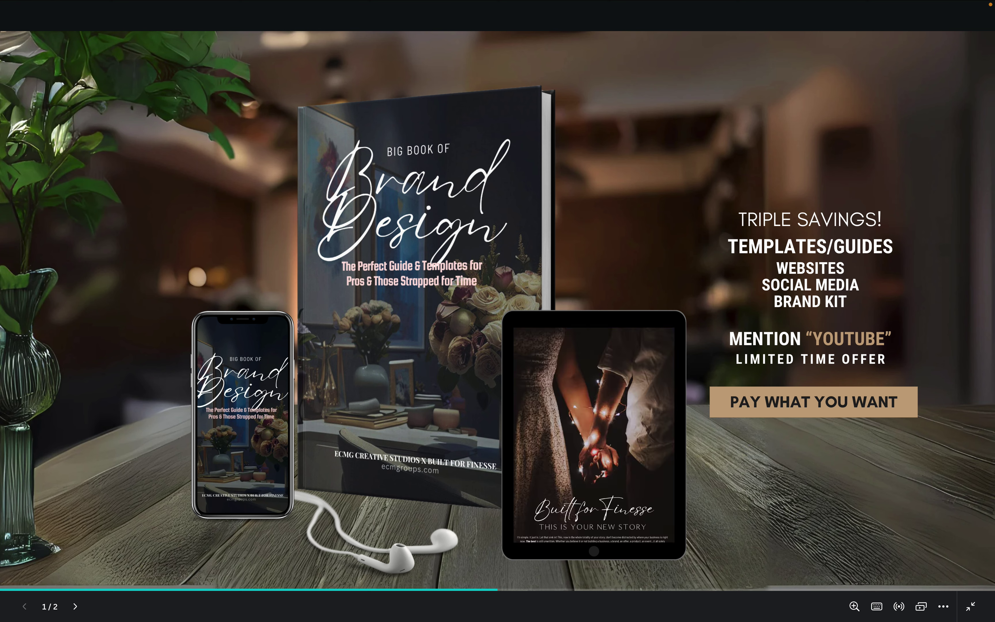
pyautogui.press('XF86AudioRaiseVolume')
pyautogui.press('XF86AudioRaiseVolume')
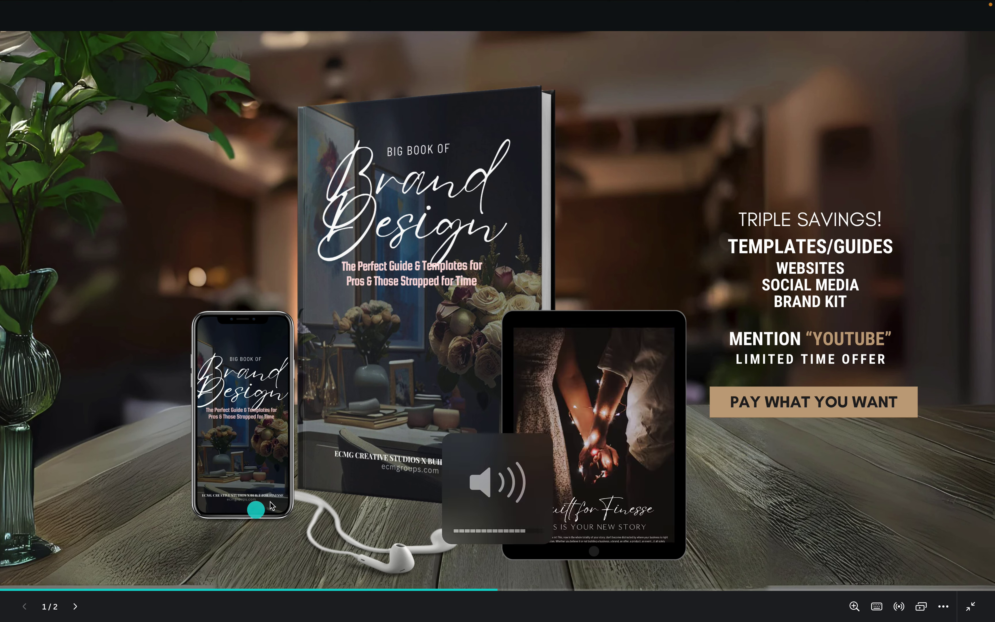
pyautogui.moveTo(713, 620)
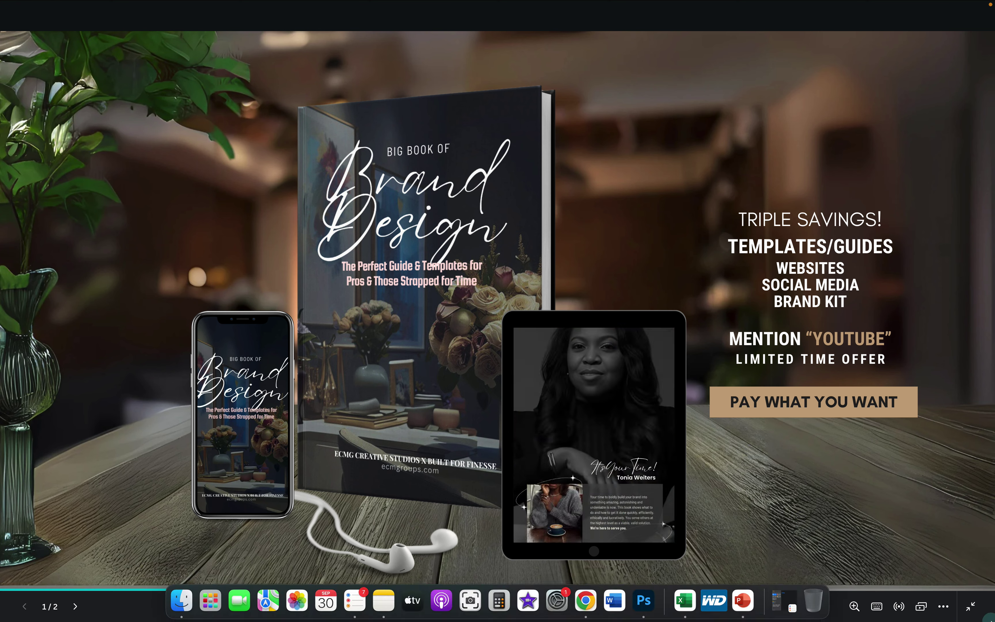